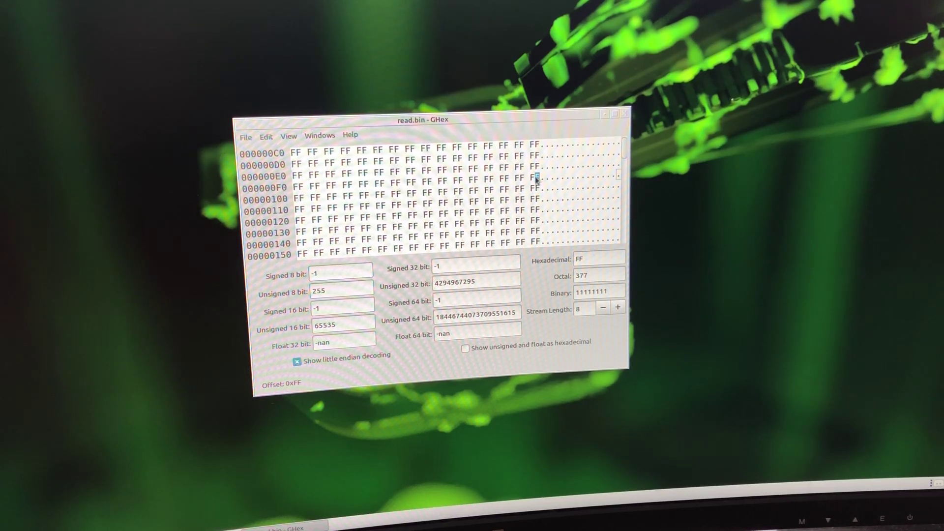
scroll(537, 180, up, 4)
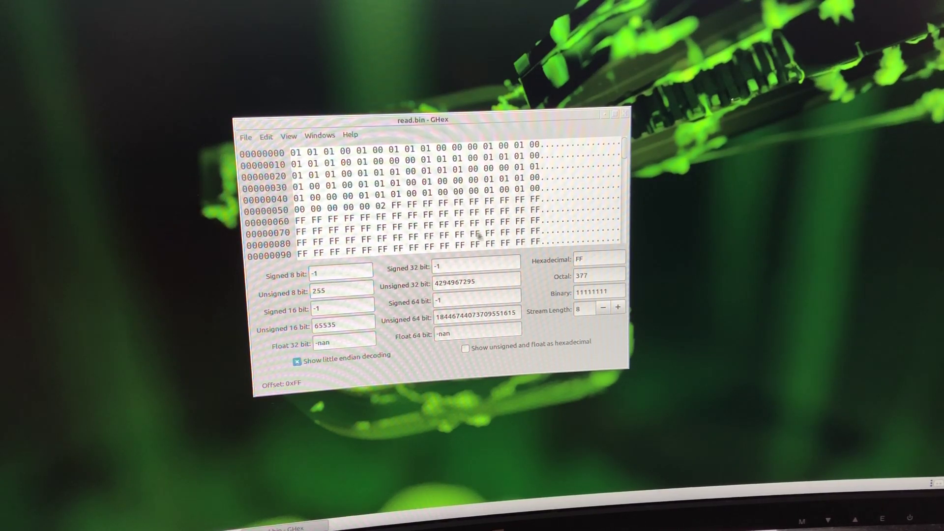
scroll(523, 229, down, 3)
scroll(522, 224, up, 3)
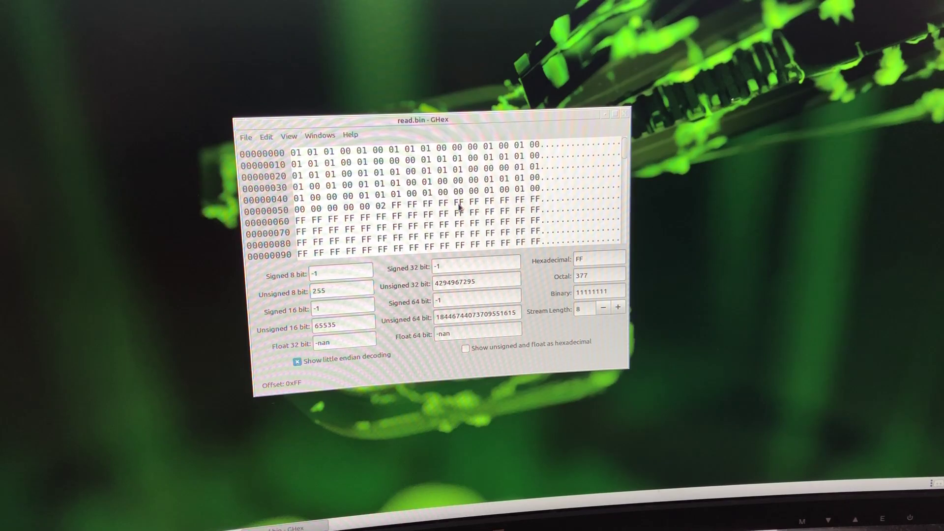
scroll(459, 209, down, 8)
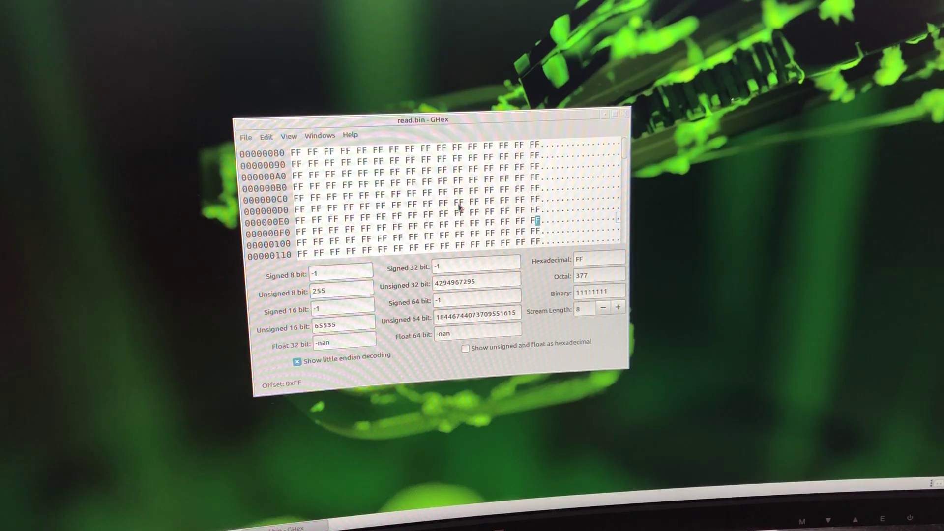
scroll(436, 179, up, 8)
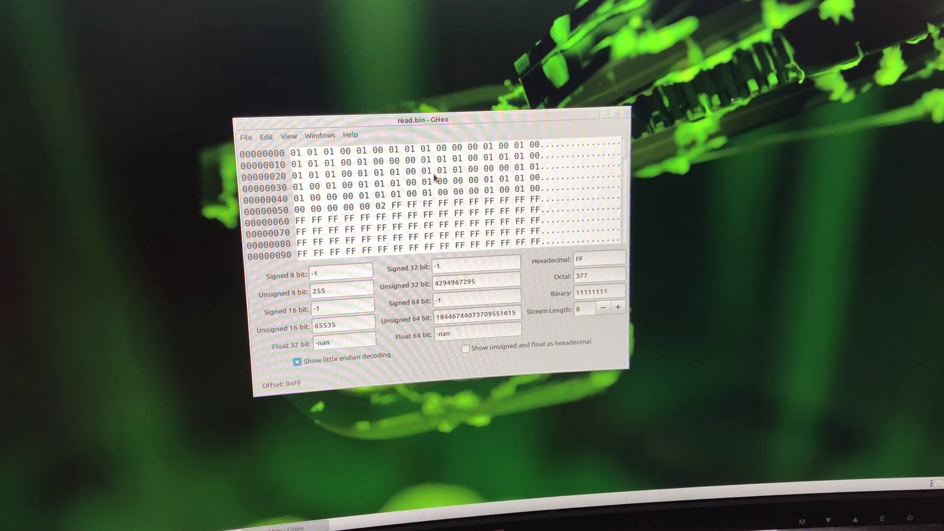